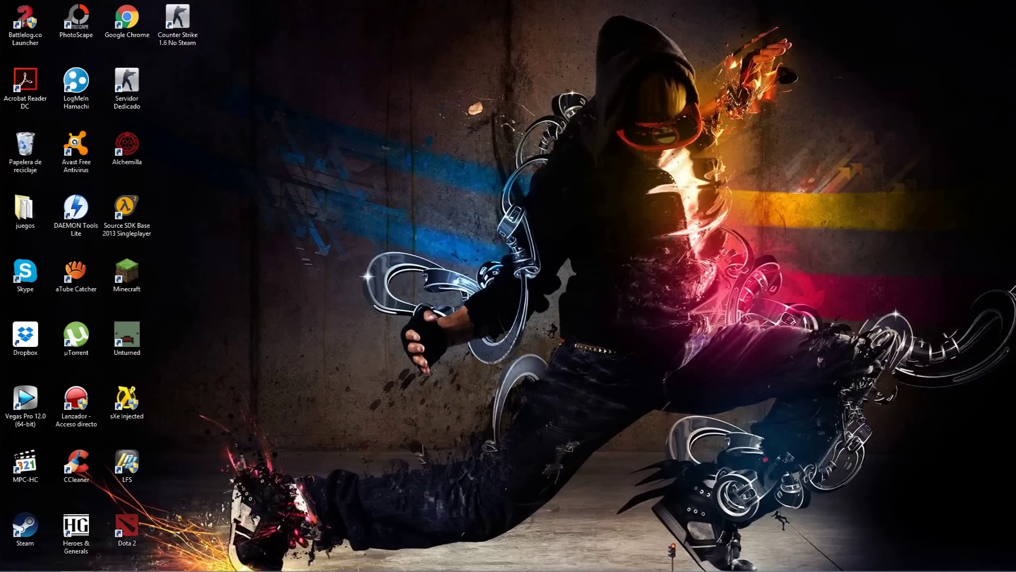
Open the Control Panel and search it for "microfono"
mouse_move(1015, 2)
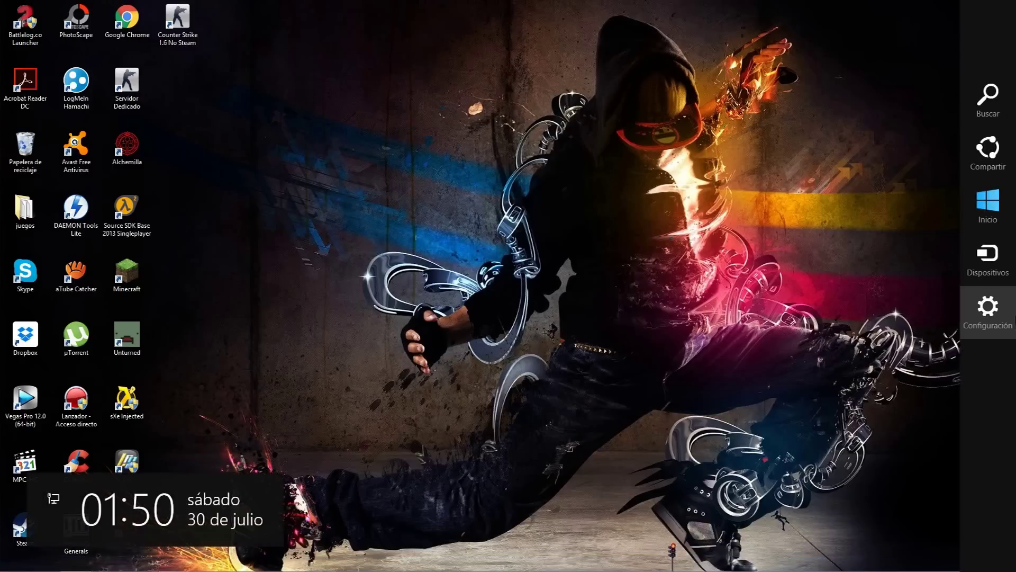
left_click(987, 312)
left_click(925, 81)
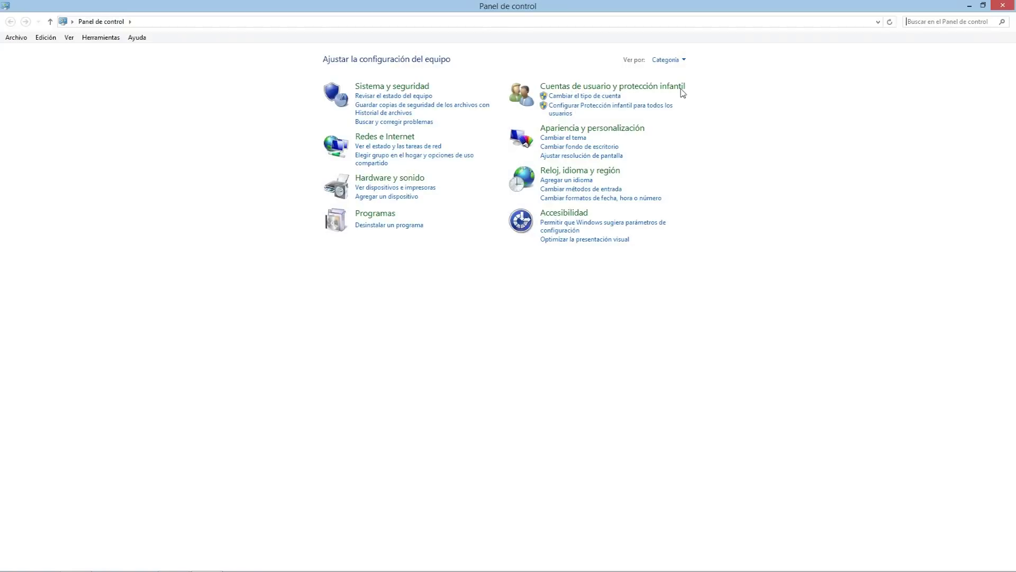
left_click(919, 23)
type("mic")
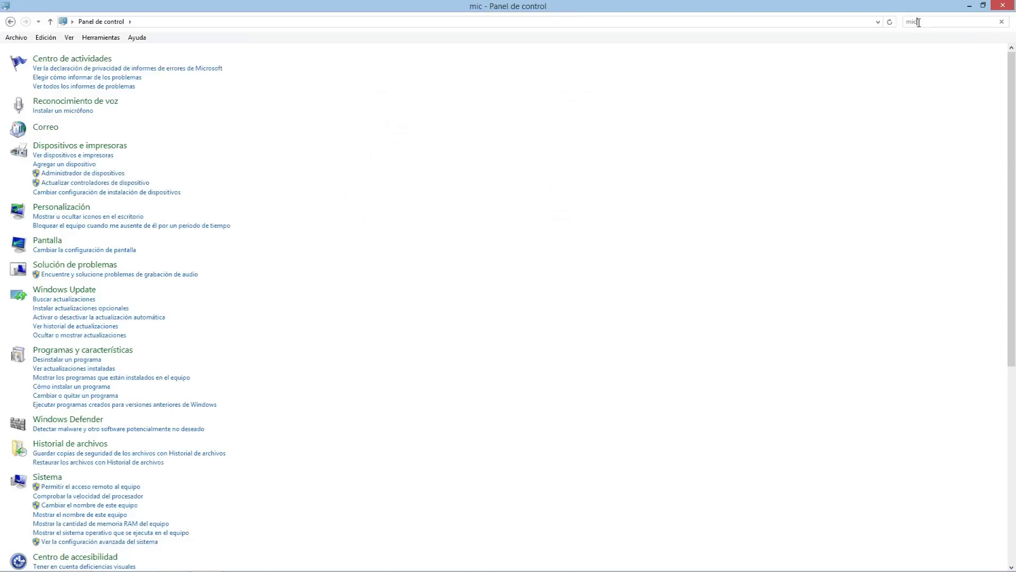
type("rof")
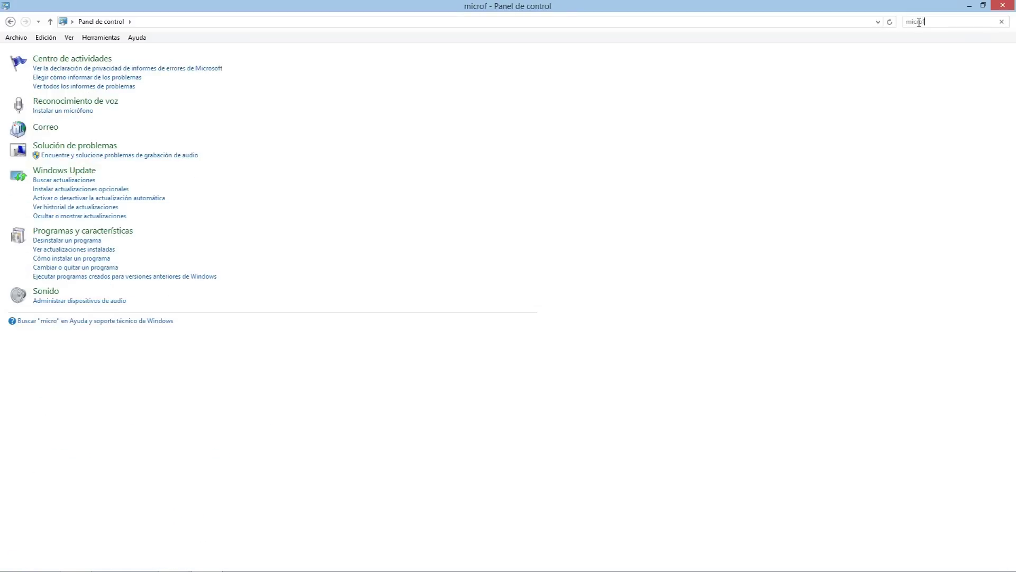
type("ono")
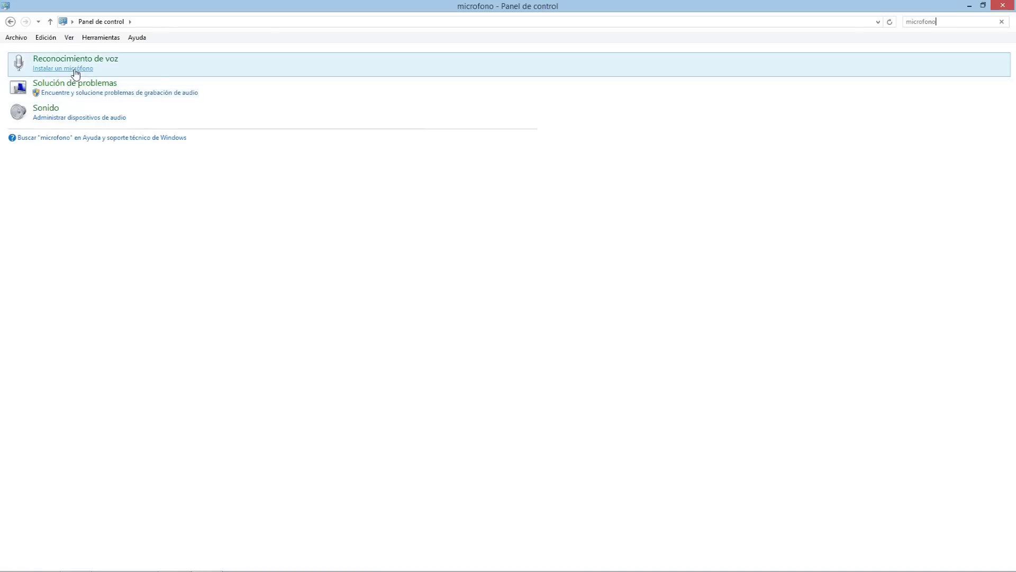
Complete the microphone setup wizard from the Reconocimiento de voz result, choosing Otros as the microphone type
left_click(75, 69)
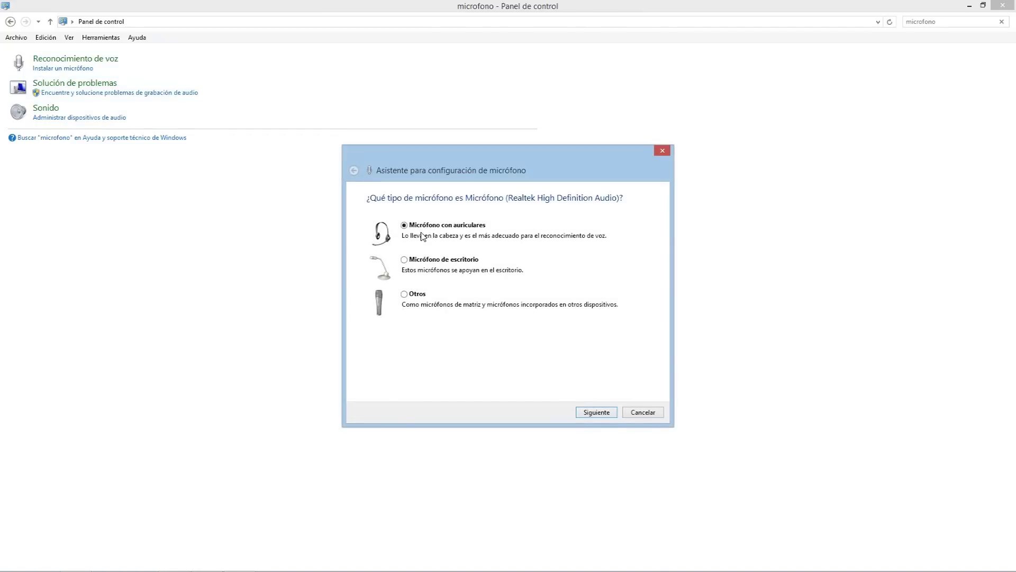
left_click(413, 298)
left_click(600, 412)
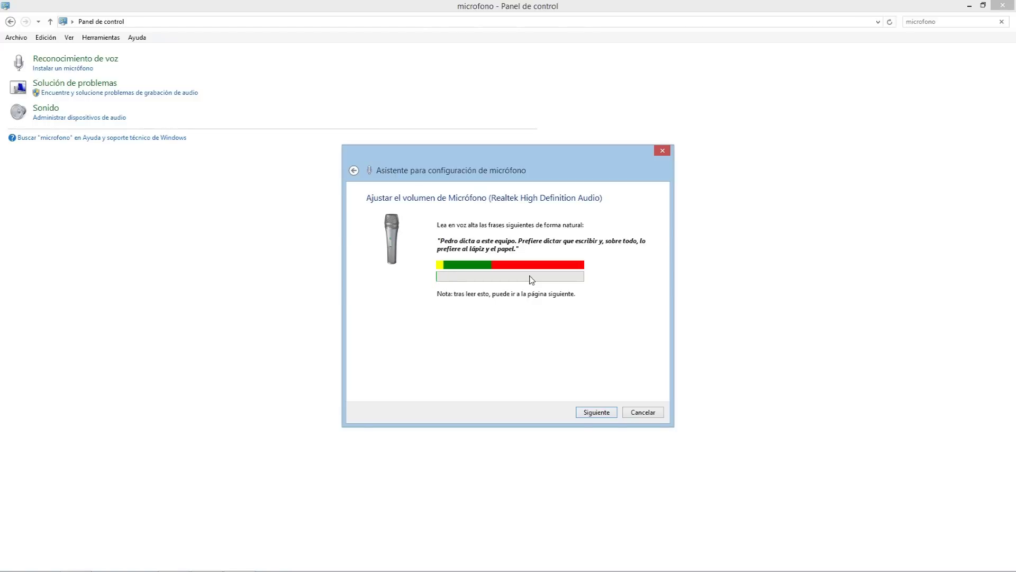
left_click(594, 412)
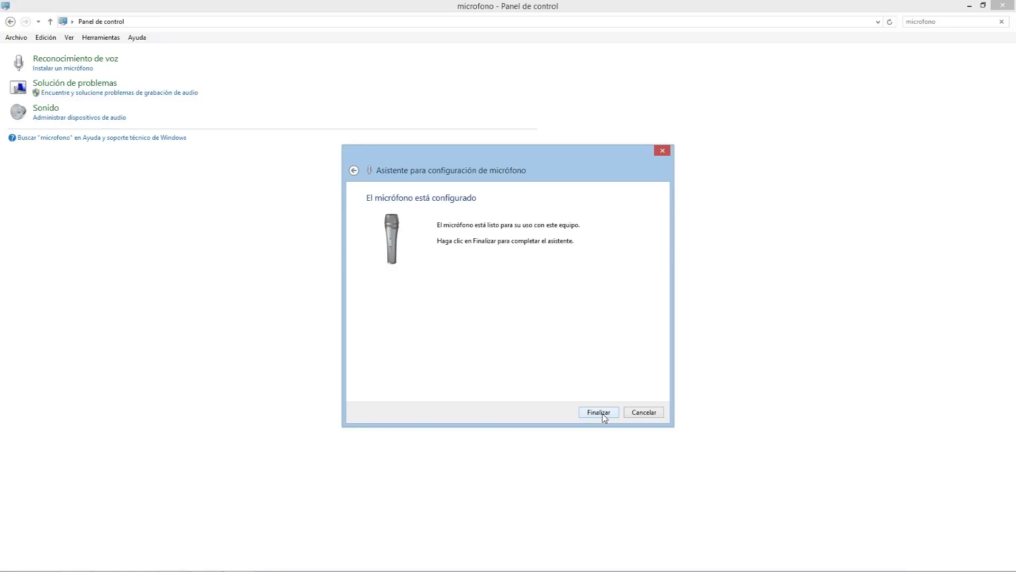
left_click(602, 415)
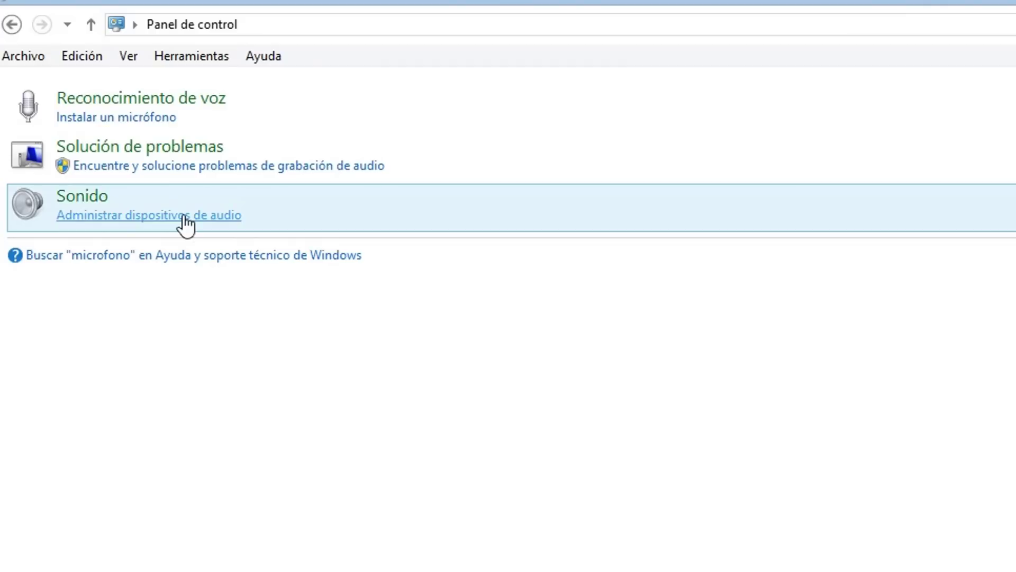
Check the recording devices in the Sonido settings, then close them and the Control Panel
left_click(184, 217)
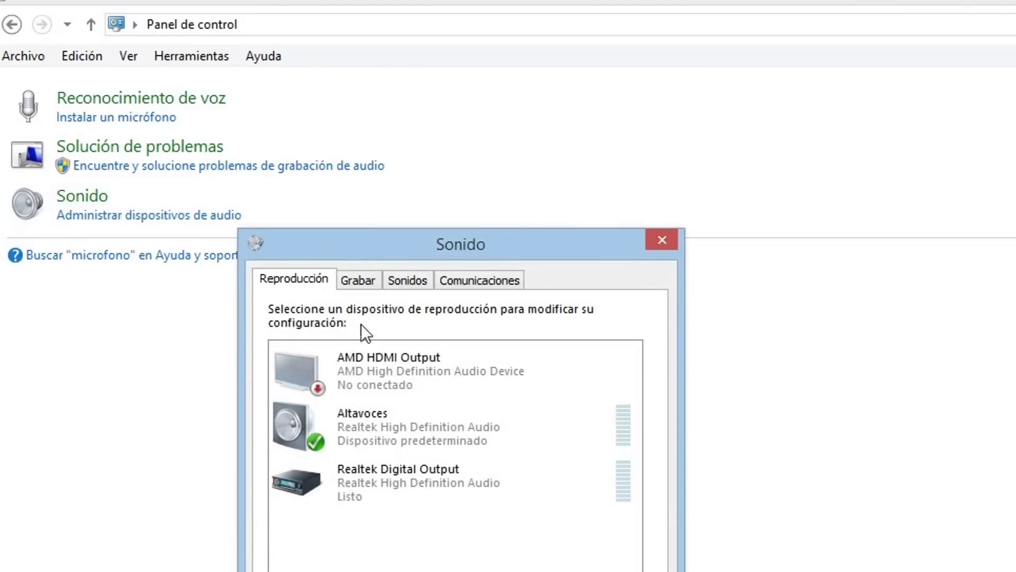
left_click(357, 277)
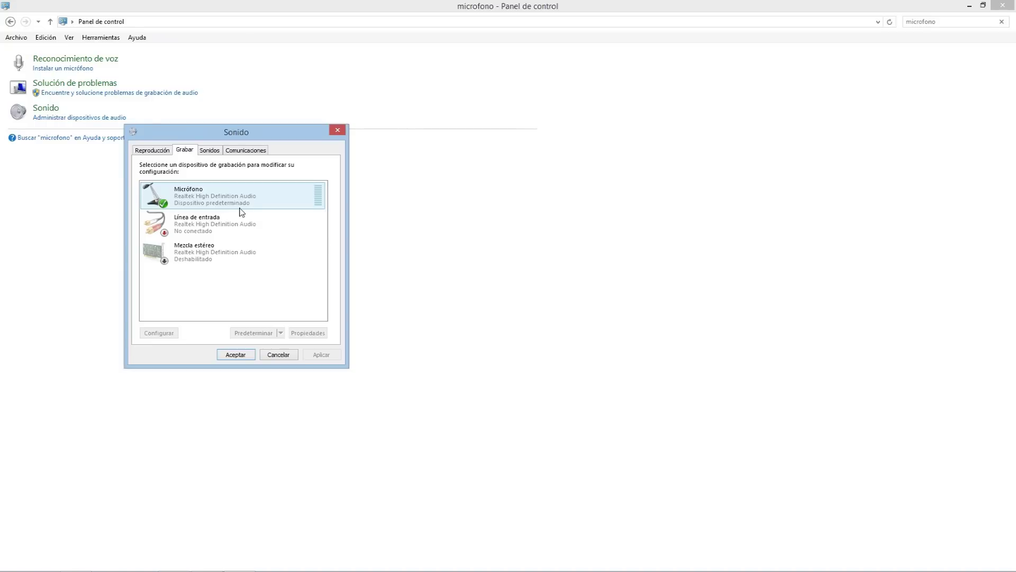
left_click(234, 355)
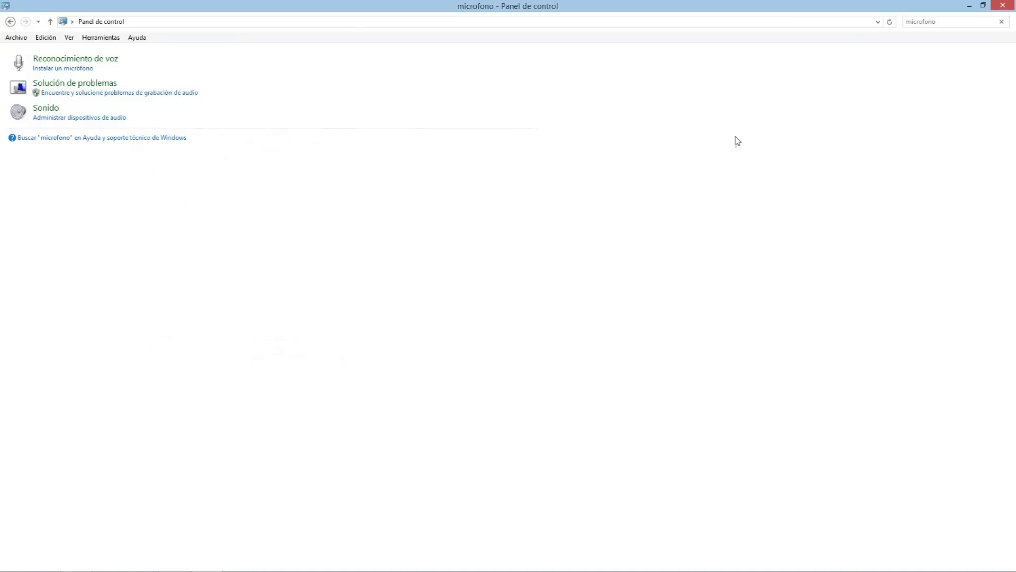
left_click(1003, 5)
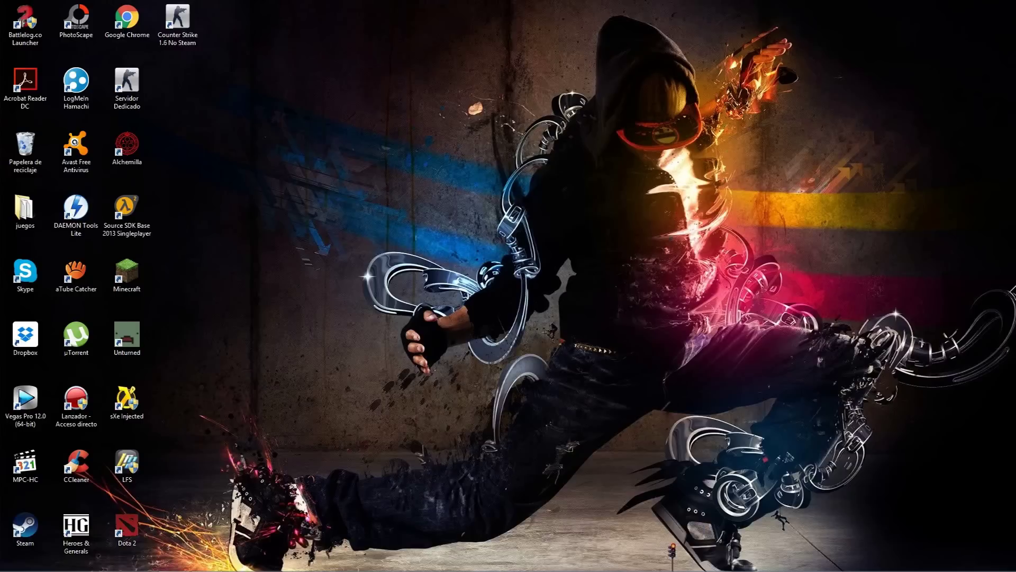
Open the Control Panel again from the desktop's Configuración options
key("super+c")
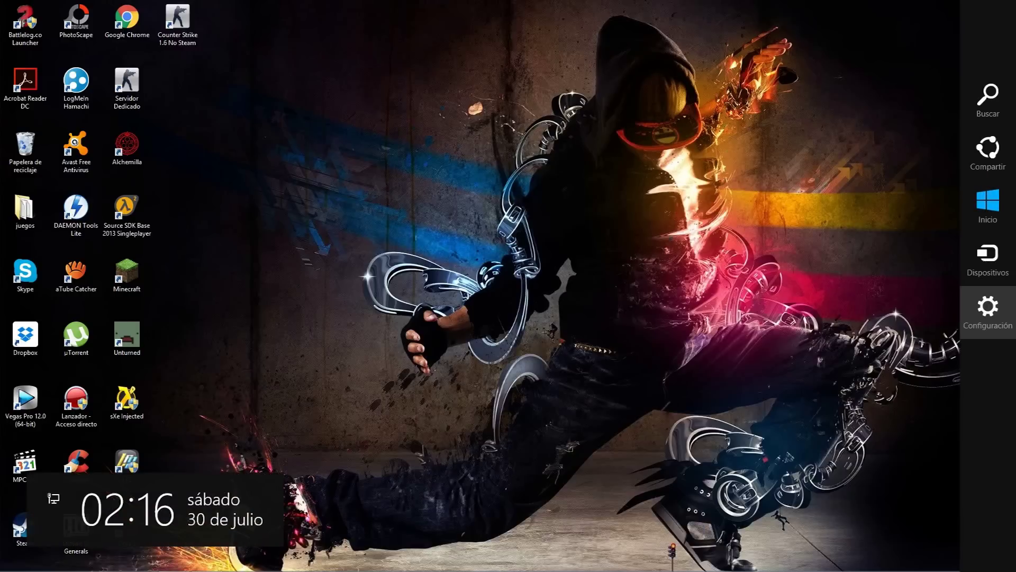
key("Return")
key("Up")
key("Up")
key("Up")
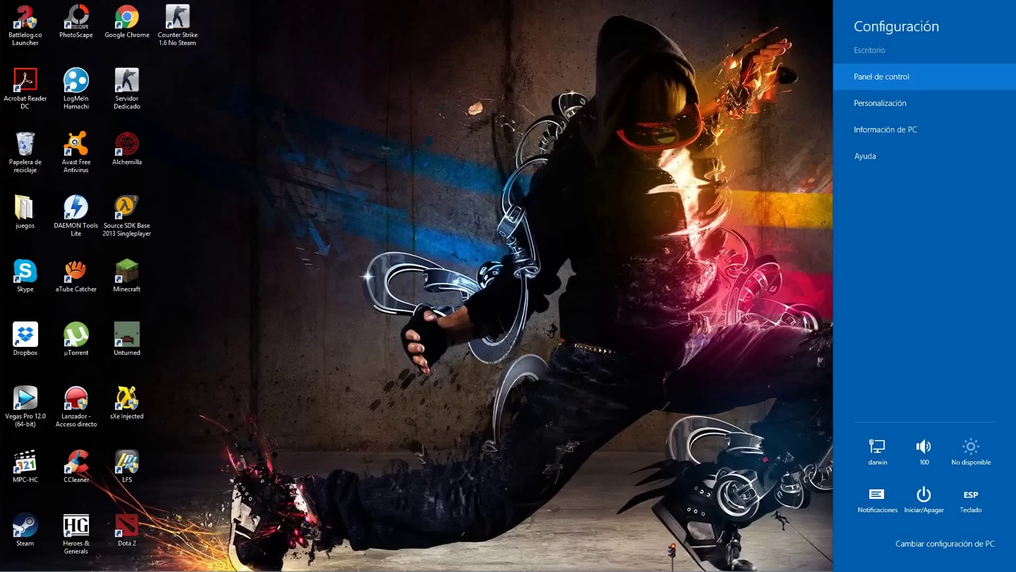
key("Return")
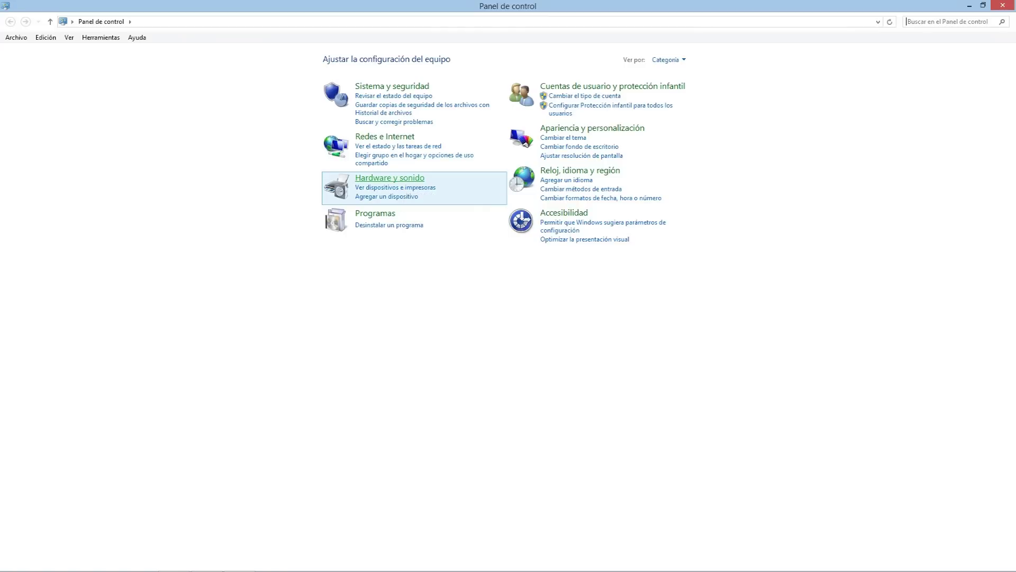
Open the properties of the Micrófono recording device through the Hardware y sonido audio device settings
left_click(390, 177)
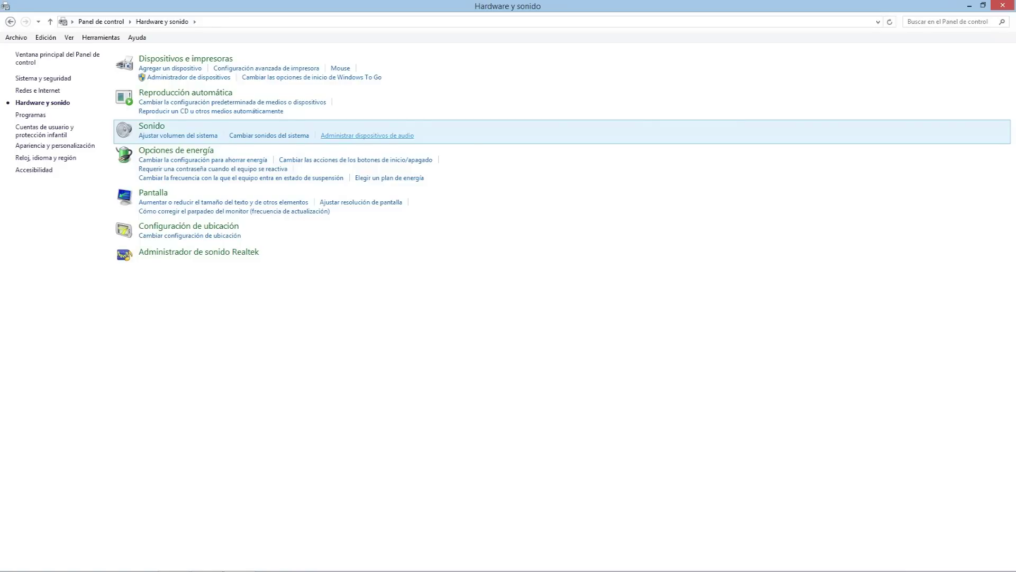
left_click(367, 136)
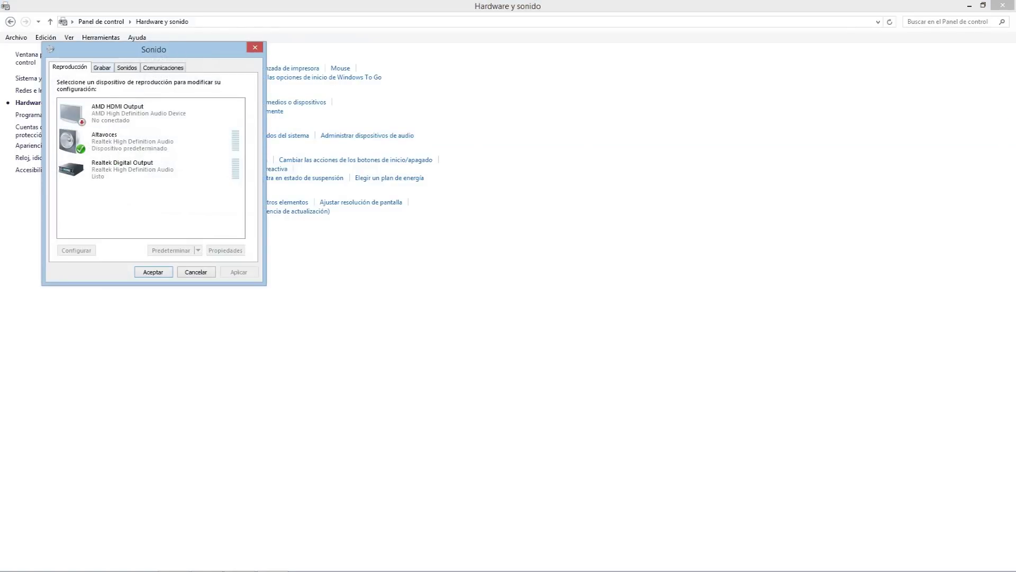
left_click(102, 67)
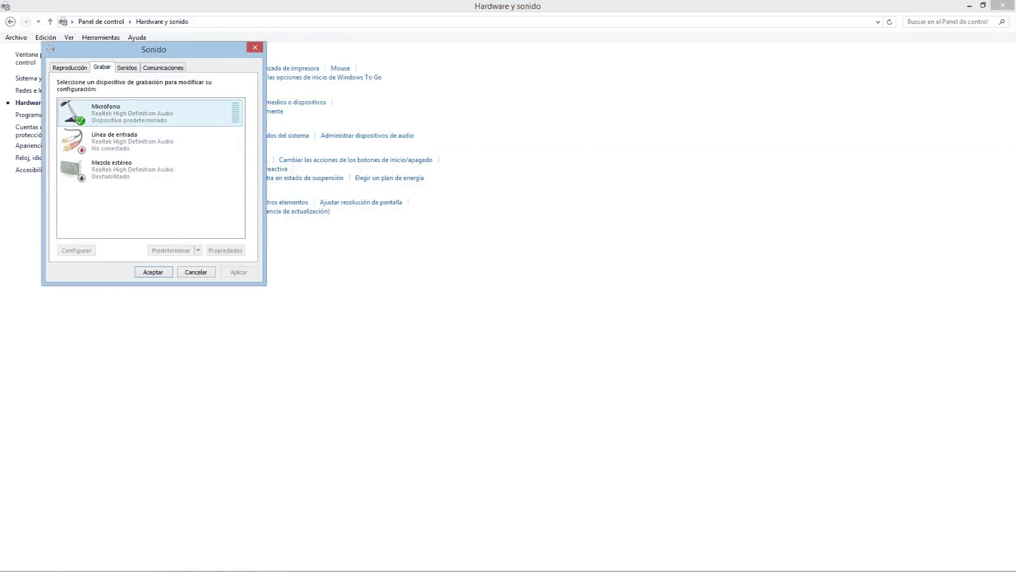
left_click(158, 112)
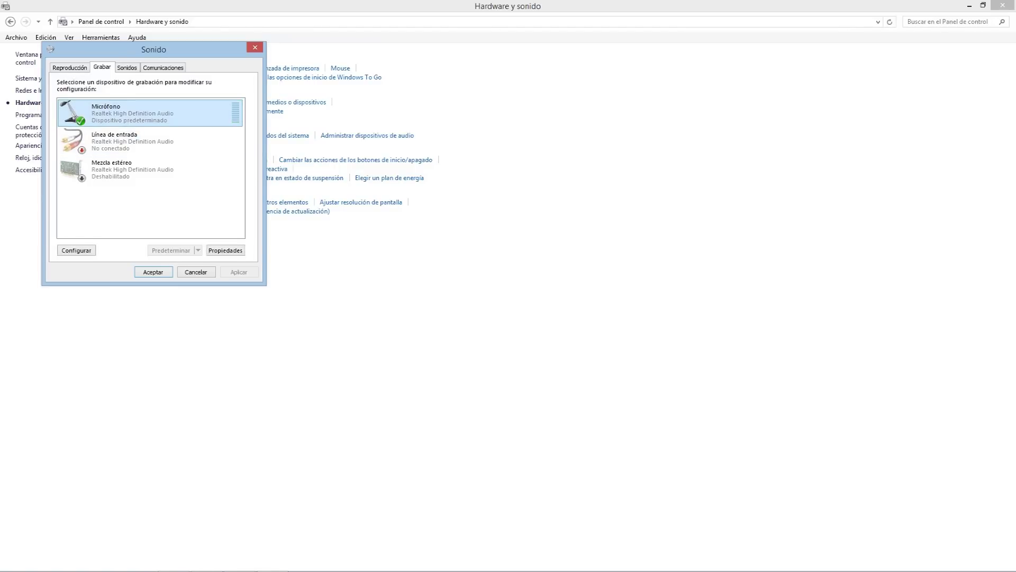
right_click(138, 112)
left_click(180, 174)
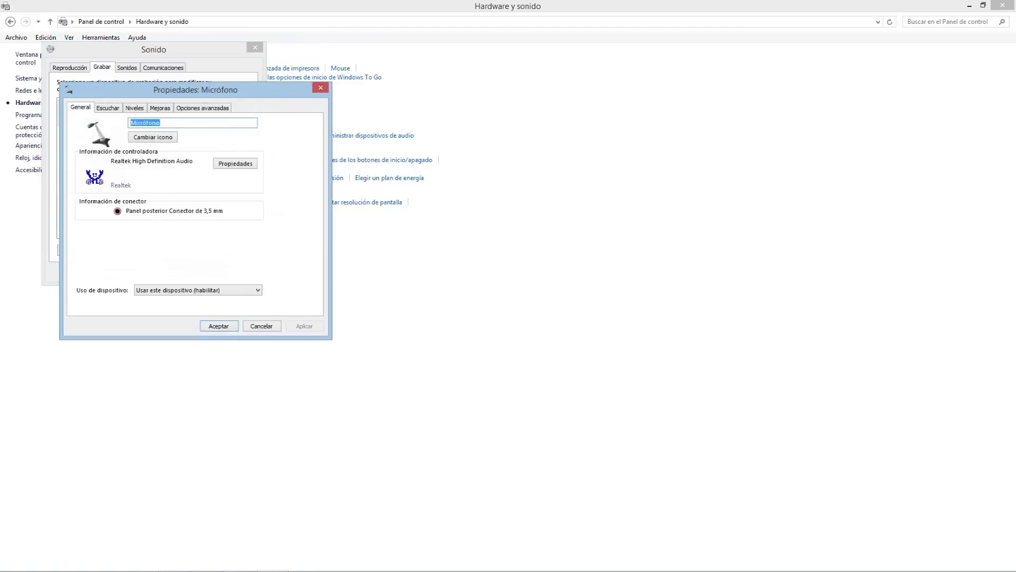
Review the microphone's levels, enhancements and advanced options
left_click(134, 108)
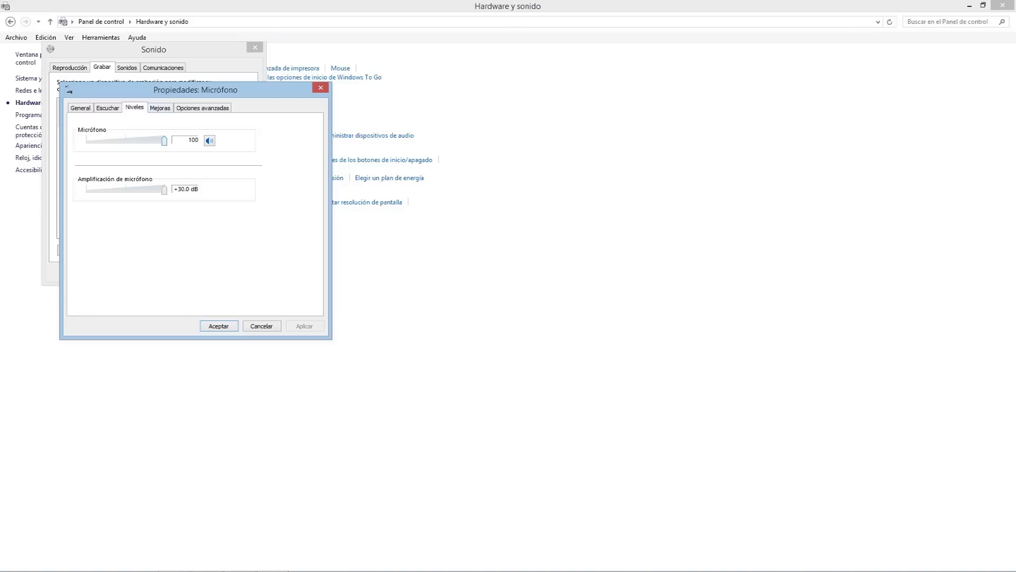
key("ctrl+Tab")
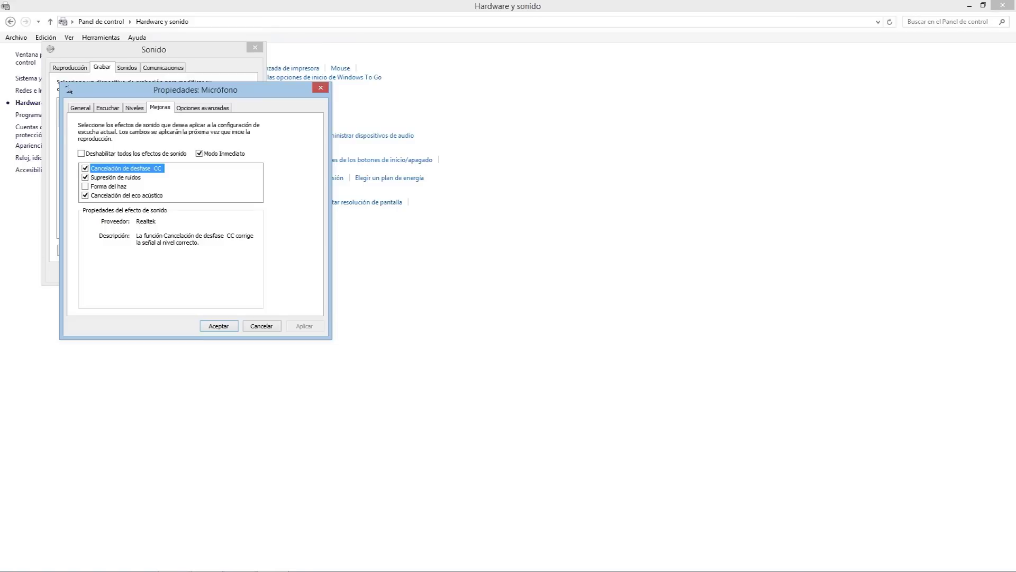
key("ctrl+Tab")
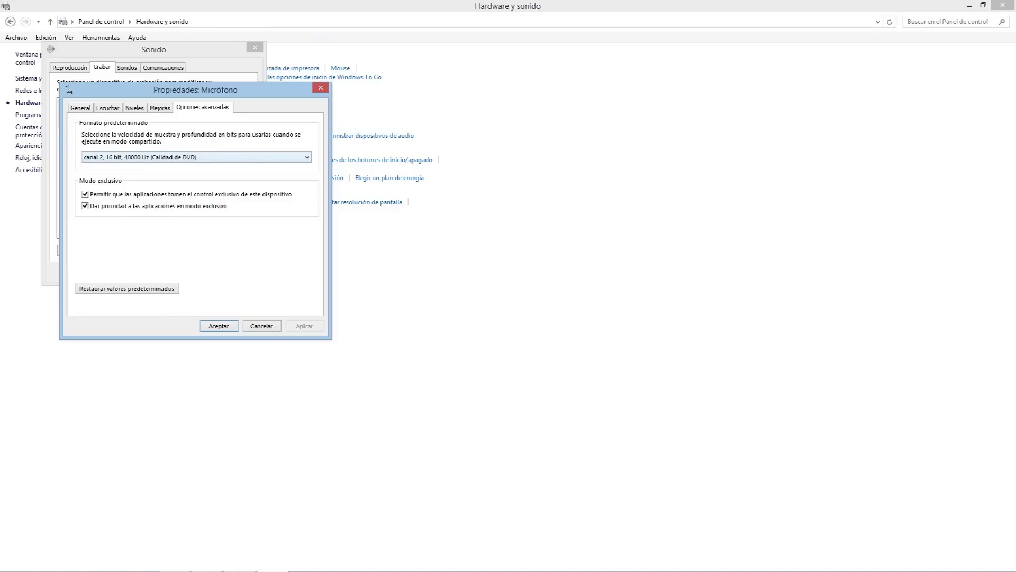
Set the microphone's default format to canal 2, 16 bit, 48000 Hz (Calidad de DVD) and close its properties
key("alt+Down")
key("Up")
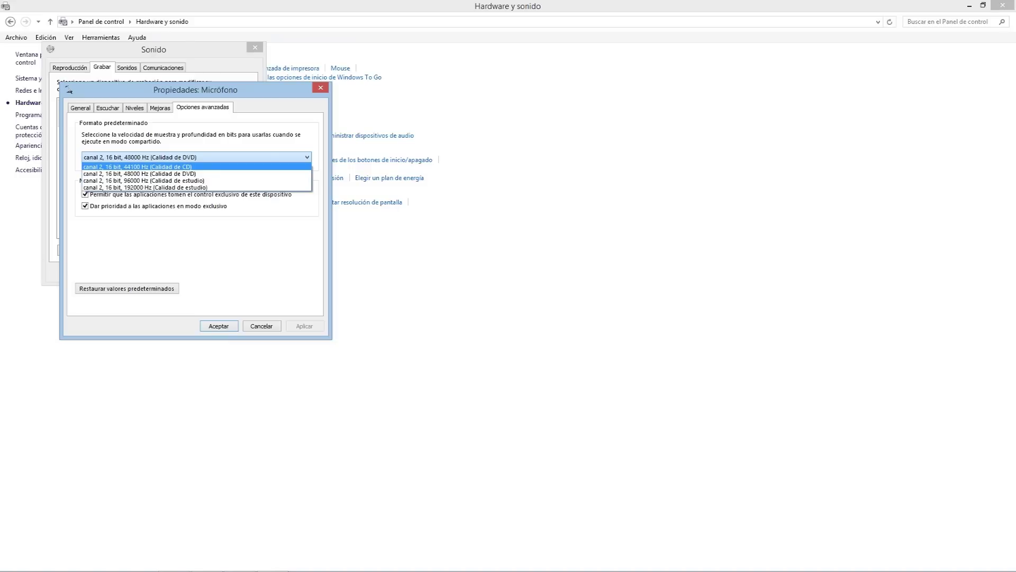
key("Down")
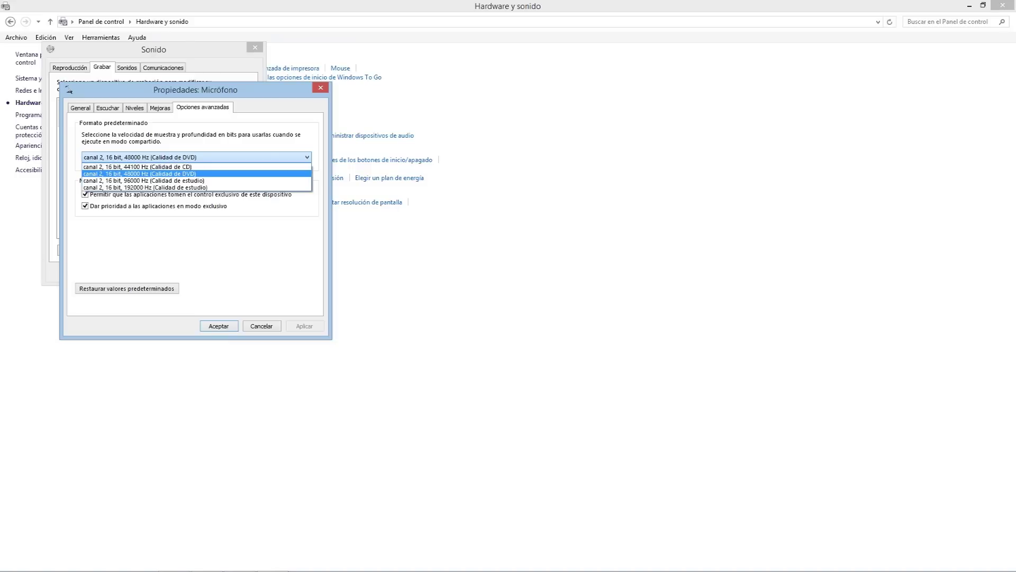
key("Down")
key("Up")
key("Down")
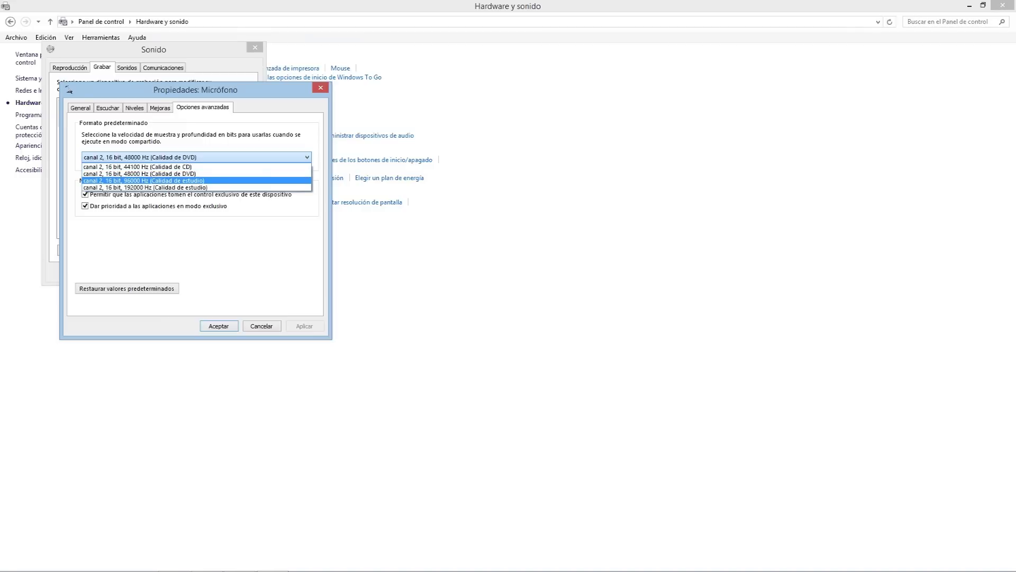
key("Down")
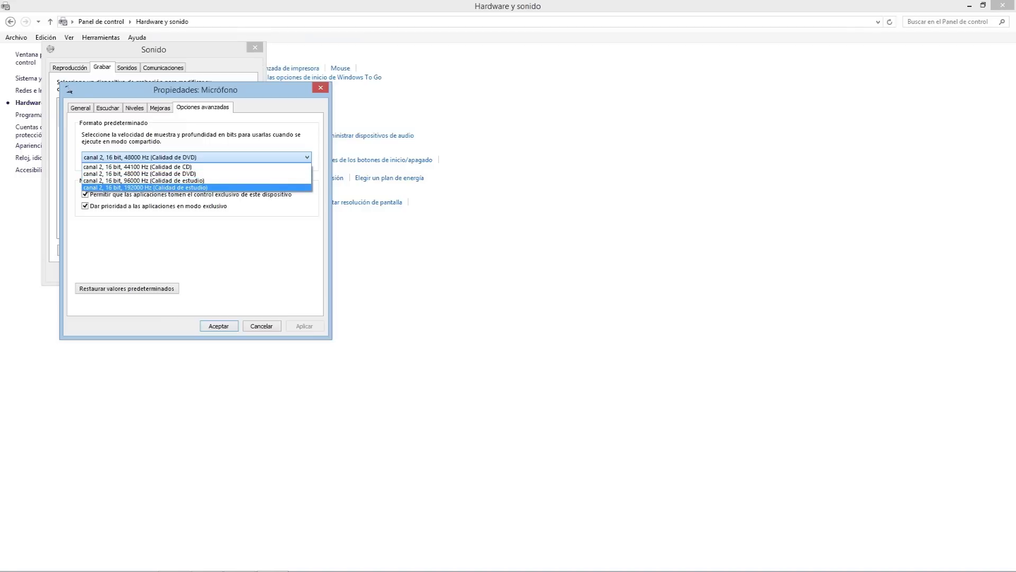
key("Up")
key("Up")
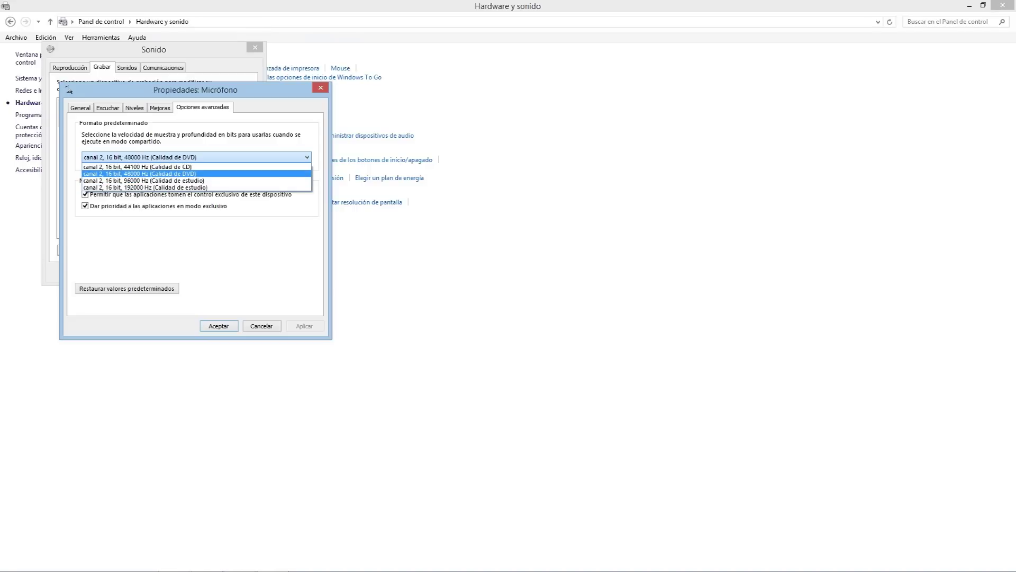
key("Down")
key("Down")
key("Up")
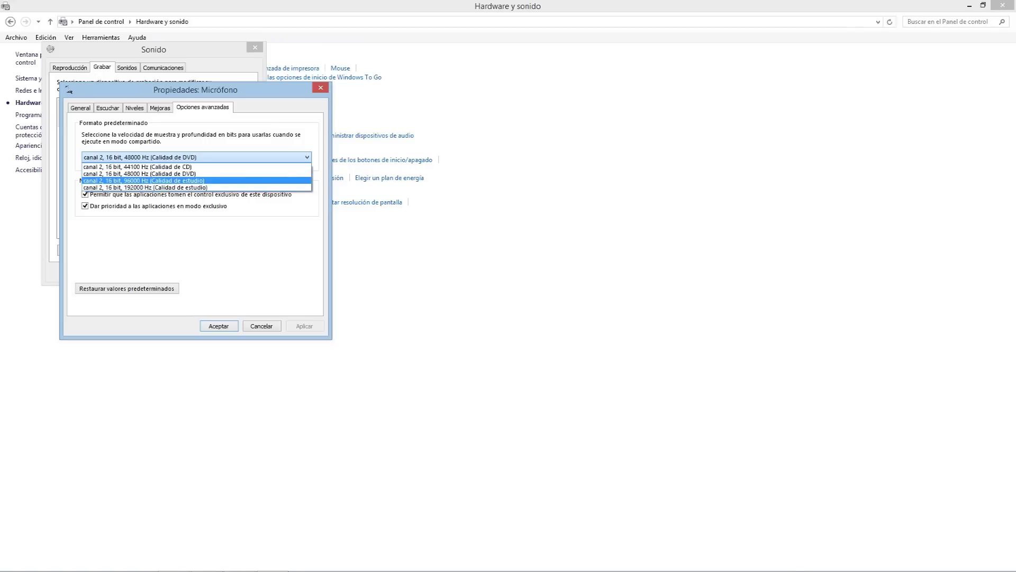
key("Down")
key("Up")
key("Up")
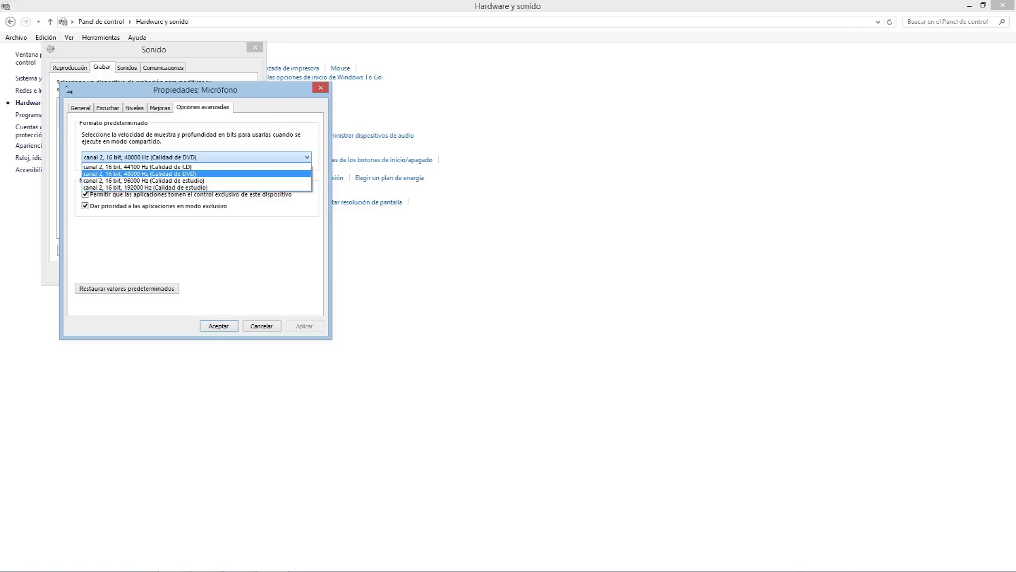
key("Return")
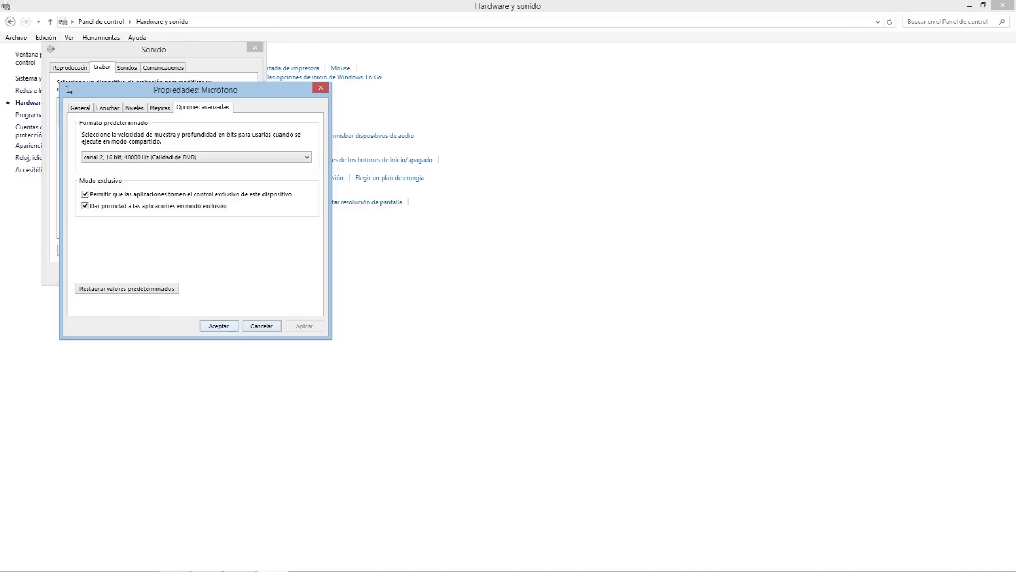
key("Return")
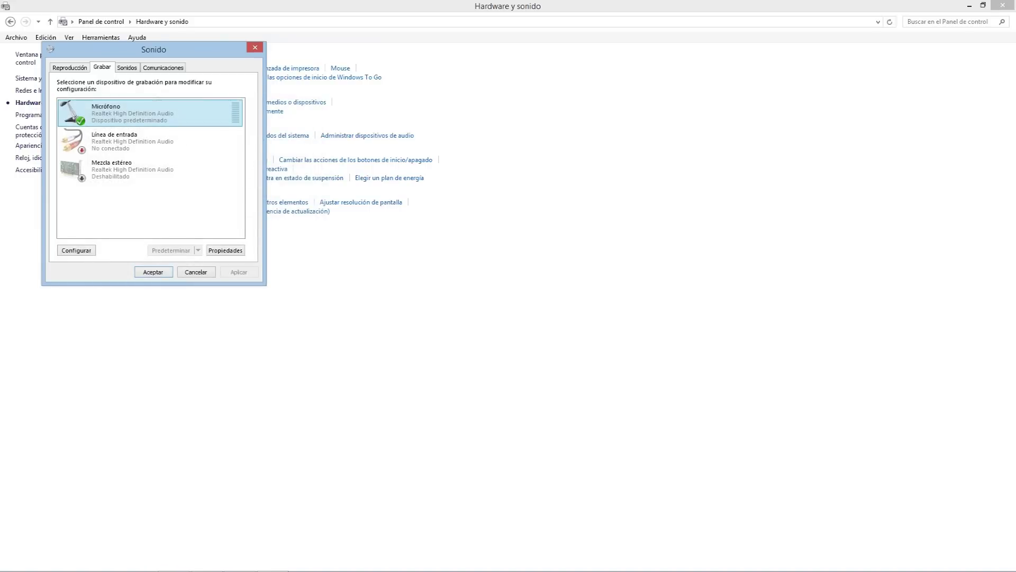